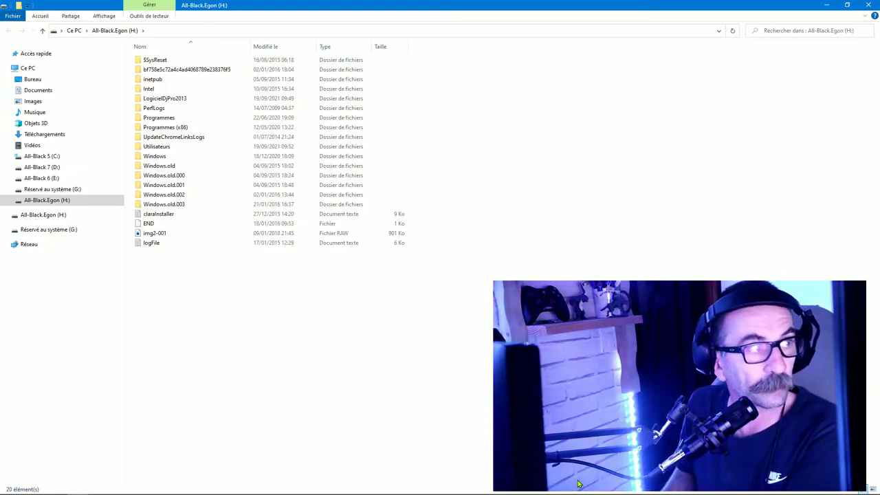
Open the Documents folder of the personal user profile under Utilisateurs on the All-Black.Egon (H:) drive
{"action": "key", "text": "alt+F4"}
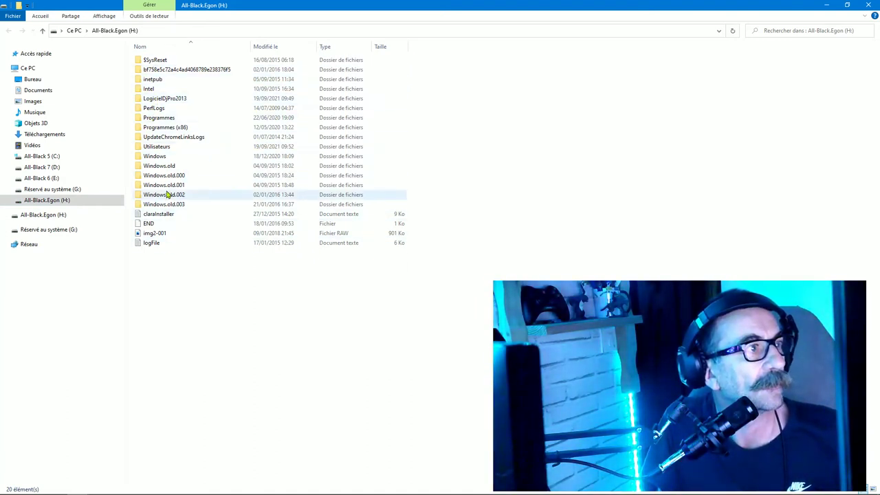
{"action": "double_click", "coordinate": [155, 147]}
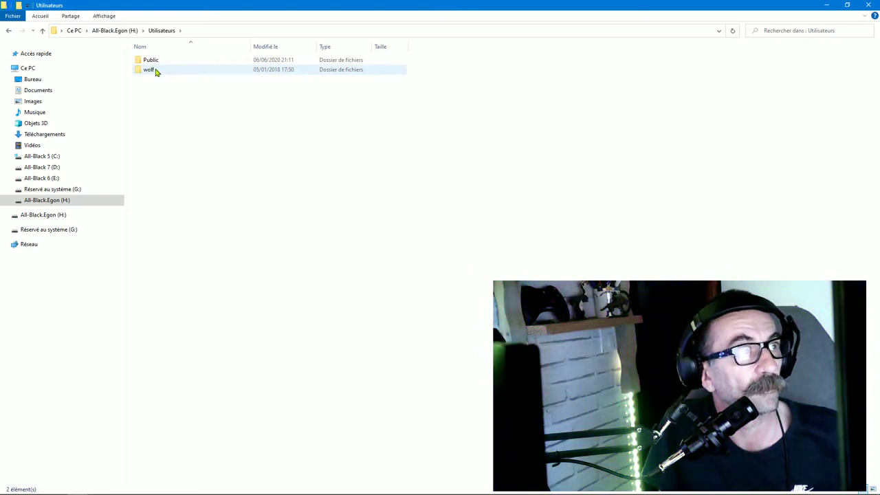
{"action": "double_click", "coordinate": [155, 71]}
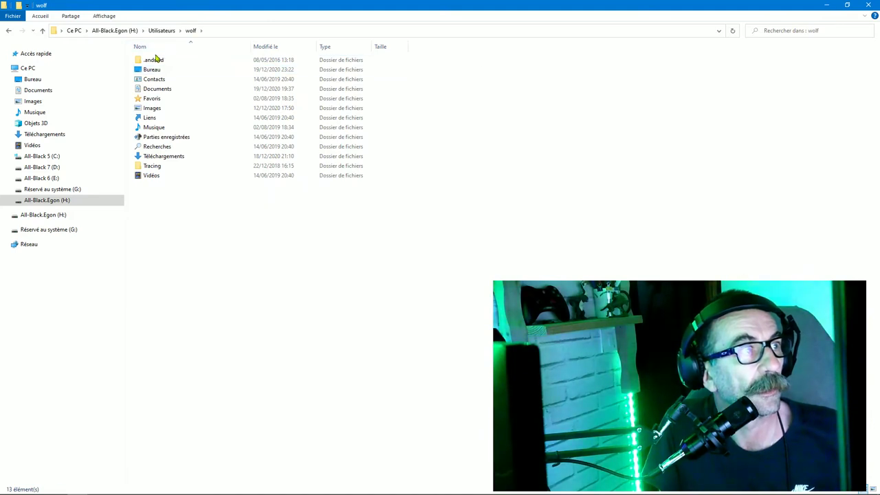
{"action": "double_click", "coordinate": [159, 92]}
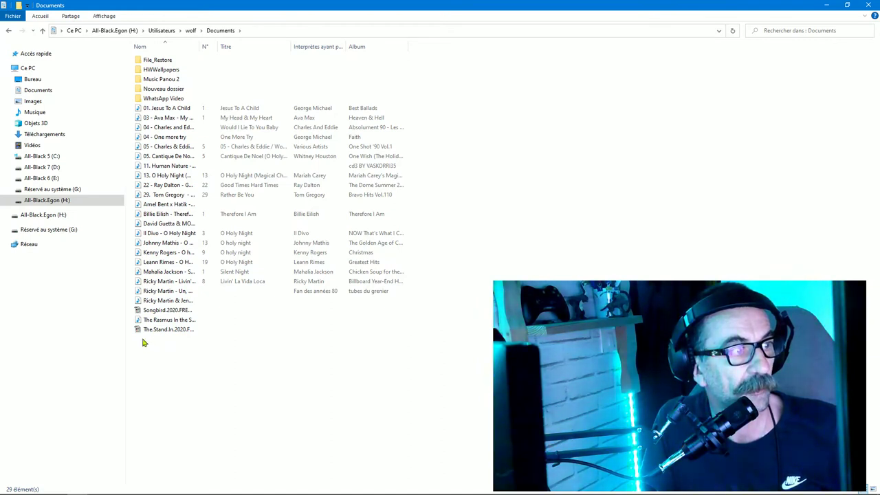
{"action": "left_click_drag", "start_coordinate": [152, 338], "coordinate": [168, 123]}
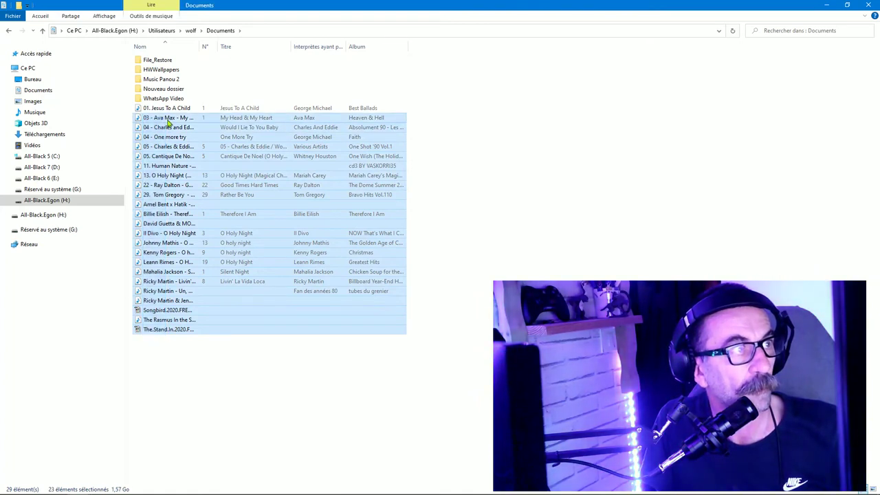
{"action": "right_click", "coordinate": [167, 124]}
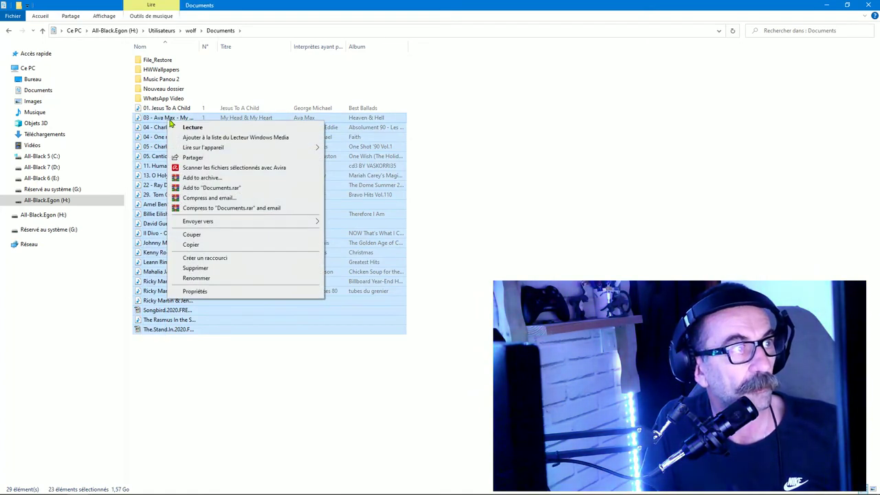
{"action": "mouse_move", "coordinate": [202, 223]}
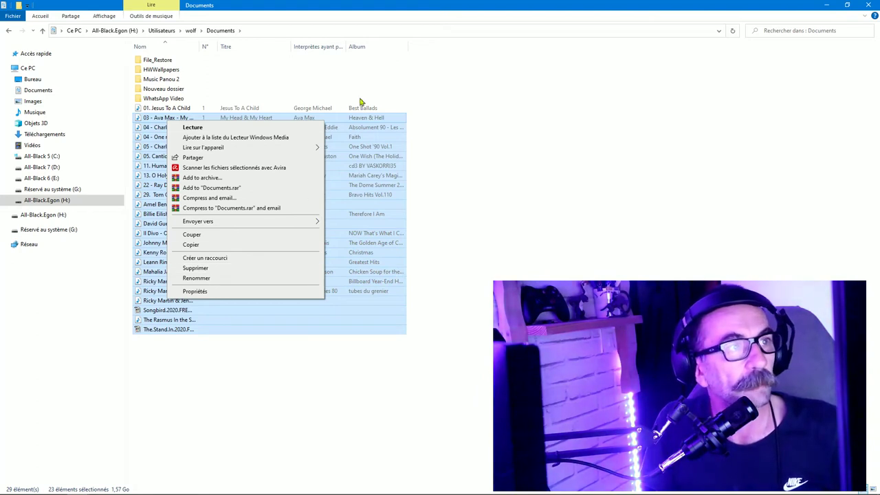
{"action": "left_click", "coordinate": [413, 117]}
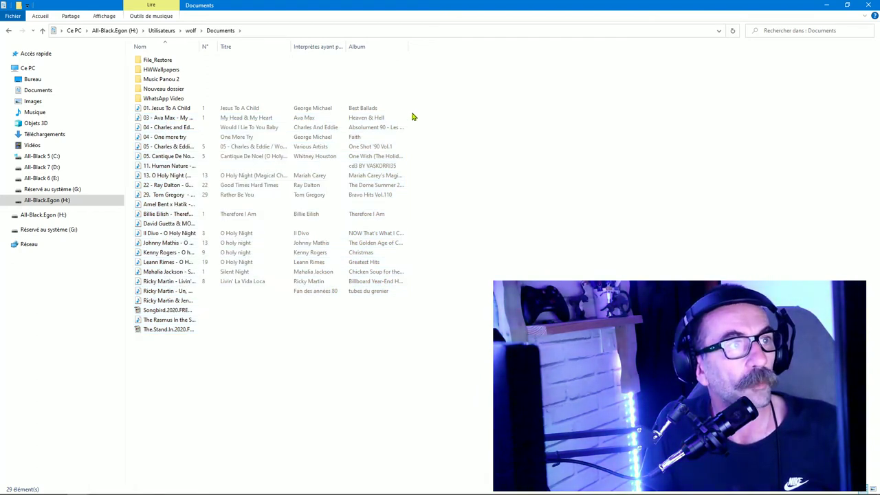
Look through Nouveau dossier, the PC's Documents folder, the Réservé au système (G:) drive and the Programmes folder on drive H:
{"action": "double_click", "coordinate": [182, 90]}
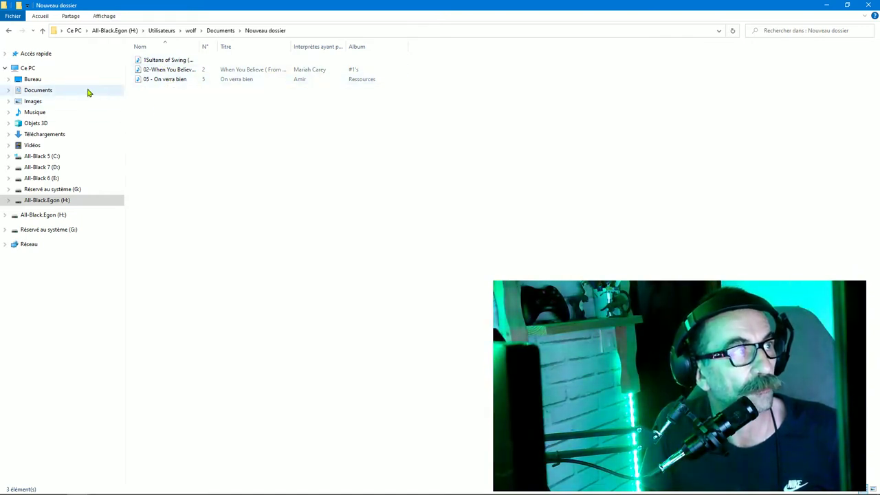
{"action": "left_click", "coordinate": [30, 93]}
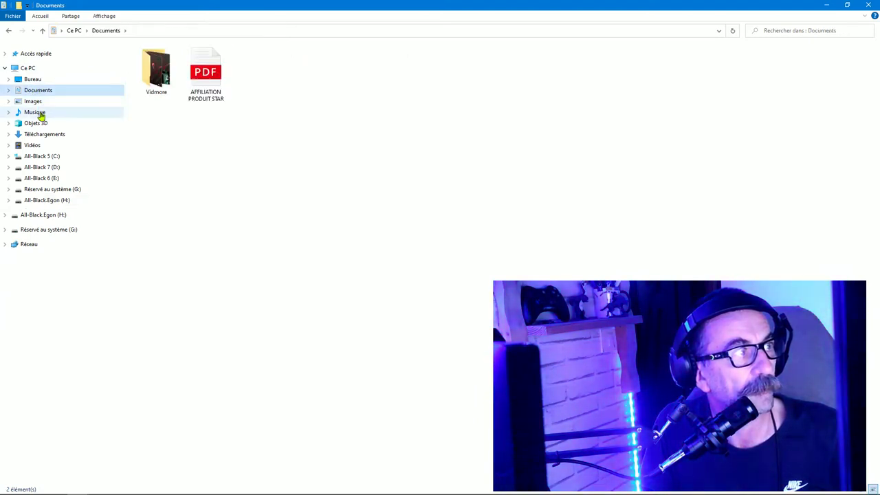
{"action": "left_click", "coordinate": [58, 229]}
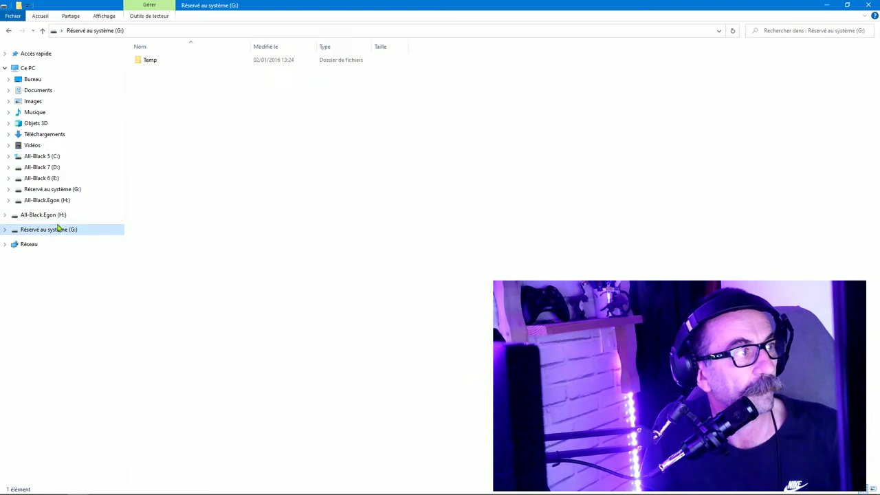
{"action": "left_click", "coordinate": [54, 217]}
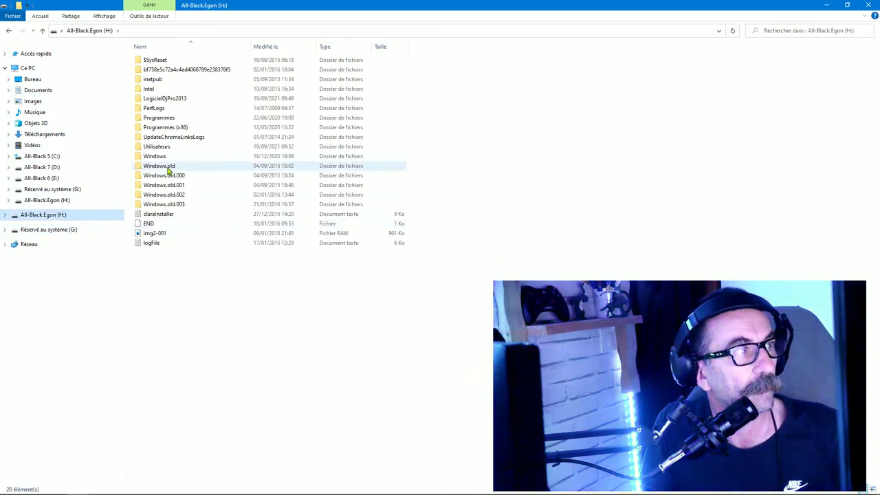
{"action": "double_click", "coordinate": [171, 119]}
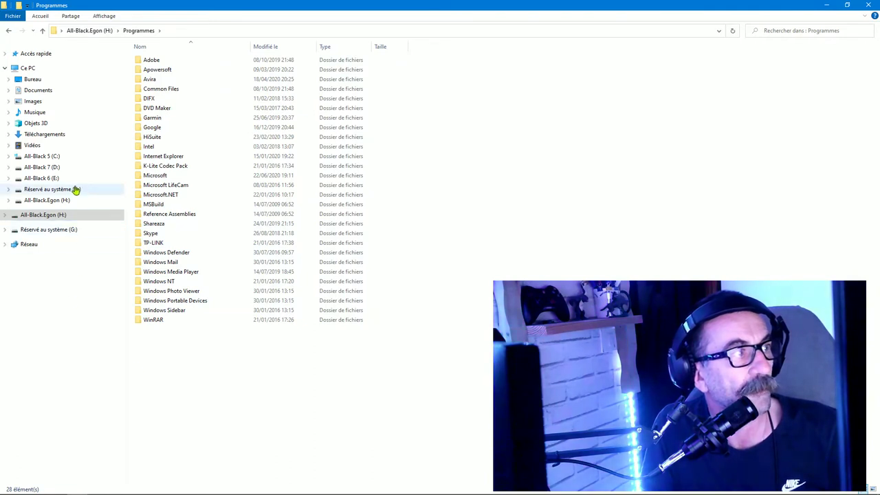
Quick-format the All-Black.Egon (H:) drive as NTFS with 4096-byte allocation units and the volume name All-Black.Egon
{"action": "left_click", "coordinate": [48, 72]}
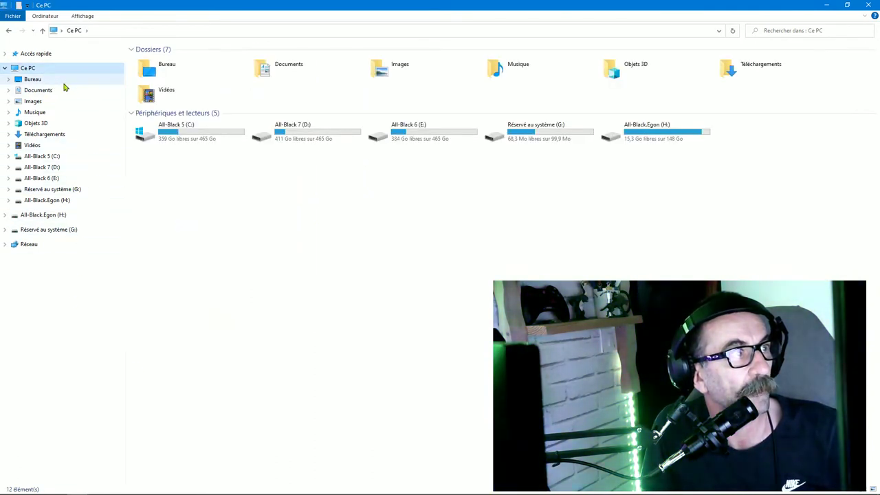
{"action": "right_click", "coordinate": [650, 137]}
{"action": "right_click", "coordinate": [633, 138]}
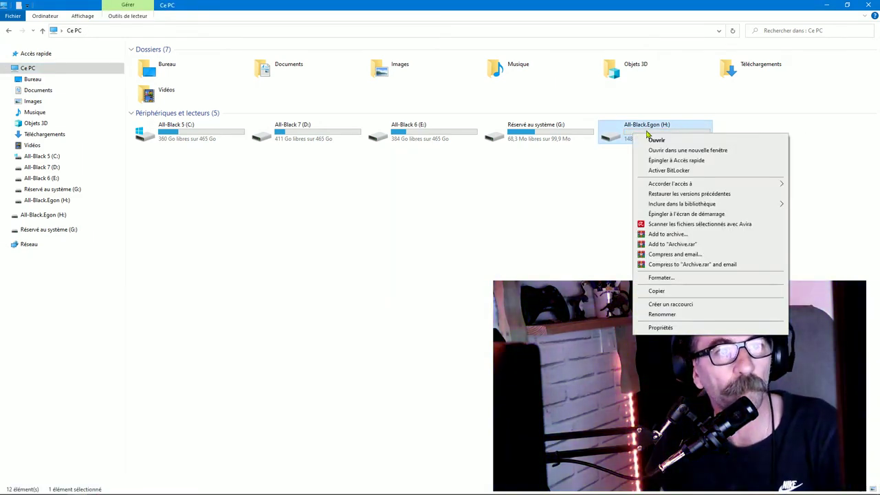
{"action": "left_click", "coordinate": [665, 277]}
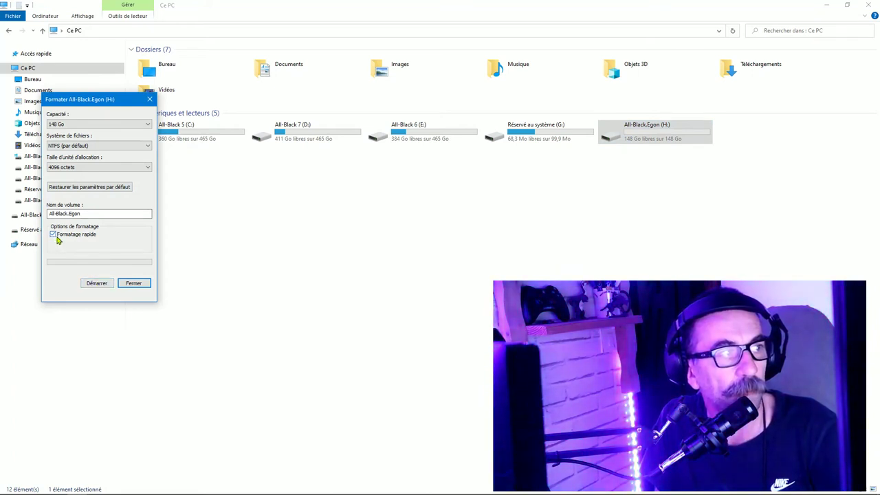
{"action": "left_click", "coordinate": [97, 283]}
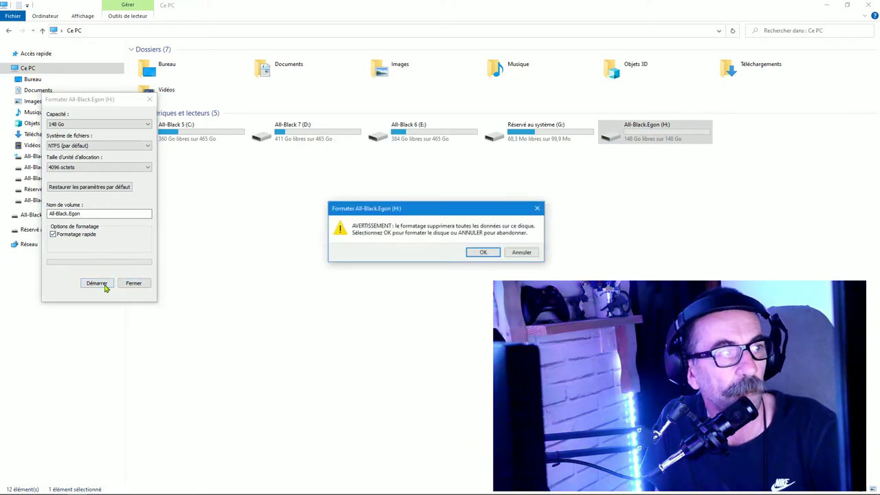
{"action": "left_click", "coordinate": [483, 253]}
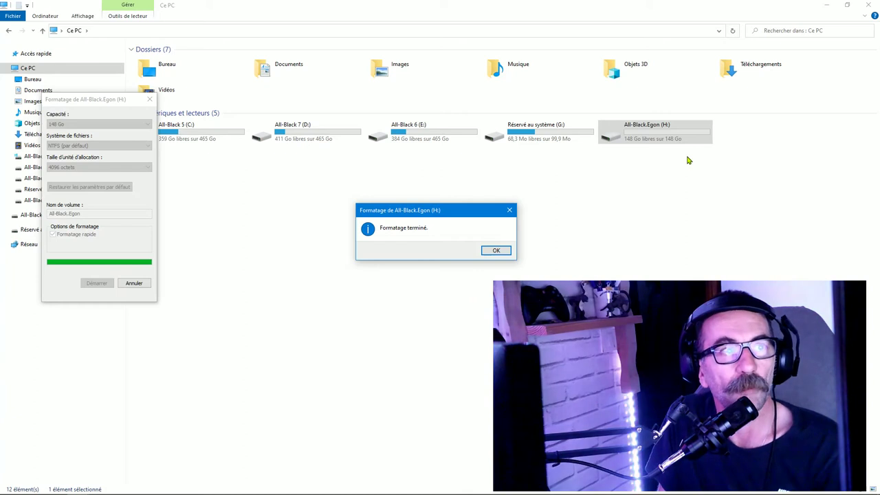
{"action": "left_click", "coordinate": [497, 251]}
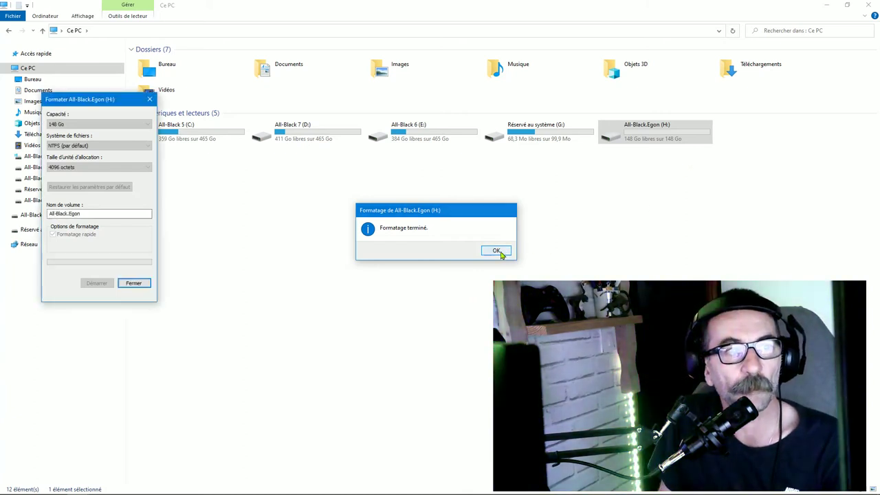
{"action": "left_click", "coordinate": [149, 100]}
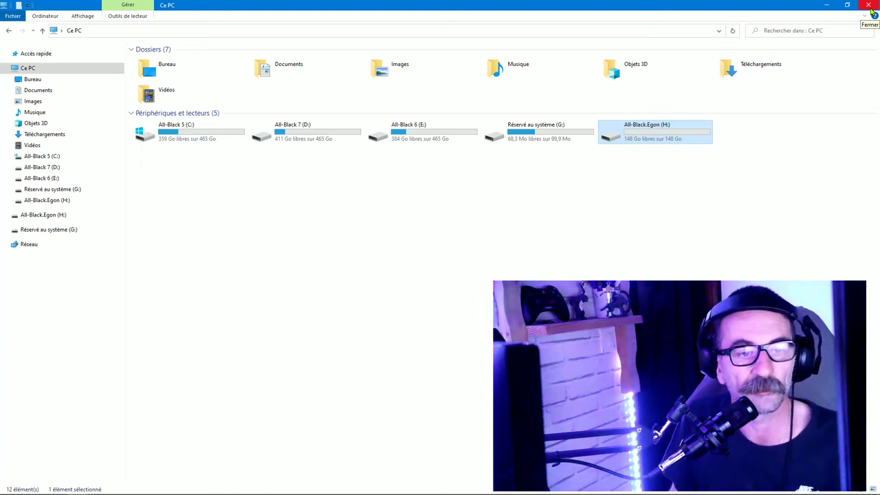
Close the open file explorer windows to return to the desktop
{"action": "key", "text": "Left"}
{"action": "key", "text": "Return"}
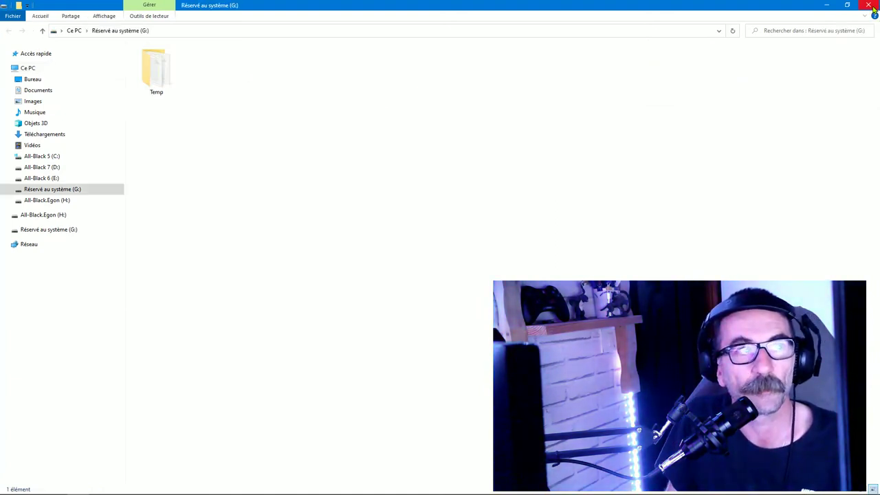
{"action": "left_click", "coordinate": [870, 5]}
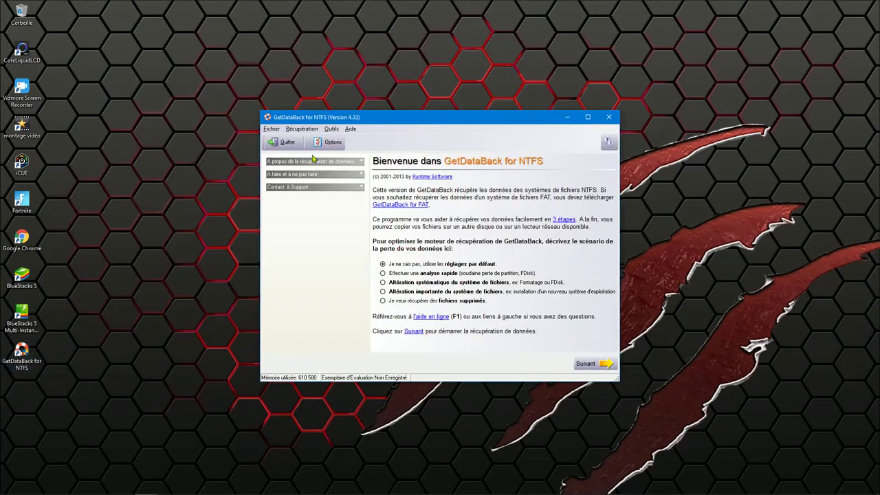
In GetDataBack for NTFS, scan the first 466 GO physical disk (HD128:) for file systems using the default recovery settings
{"action": "left_click", "coordinate": [587, 117]}
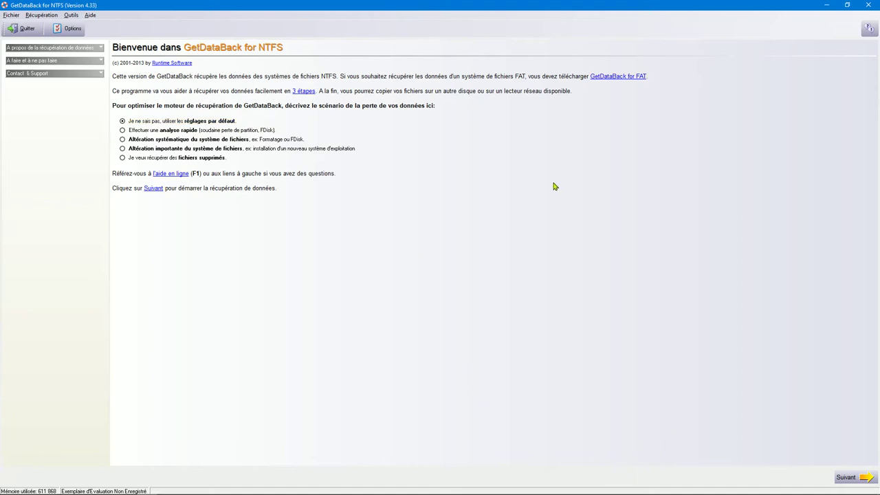
{"action": "left_click", "coordinate": [847, 5]}
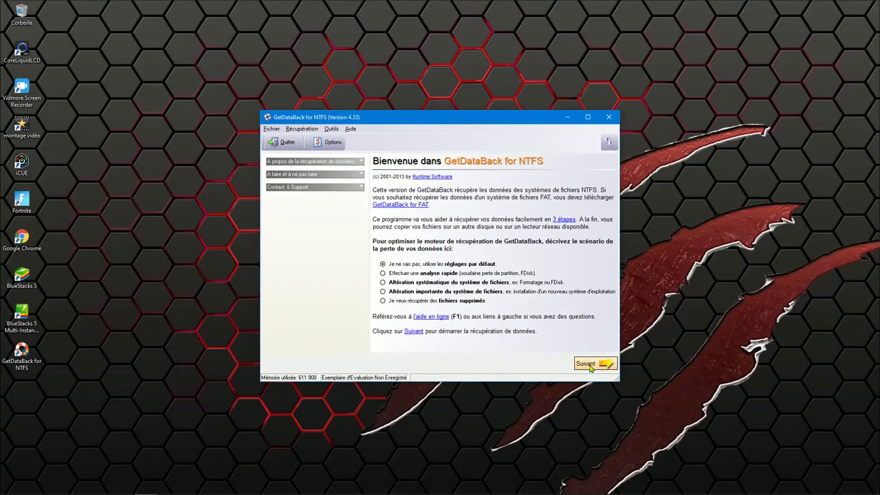
{"action": "left_click", "coordinate": [589, 364]}
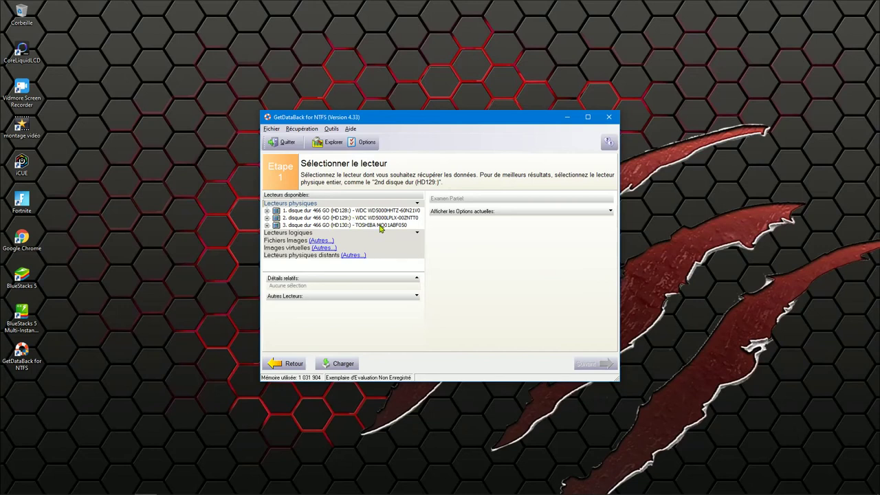
{"action": "left_click", "coordinate": [336, 210]}
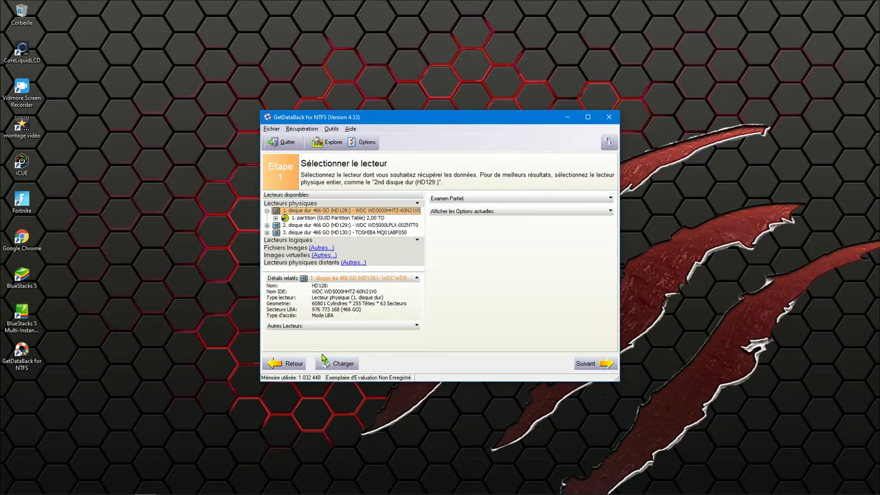
{"action": "left_click", "coordinate": [588, 367]}
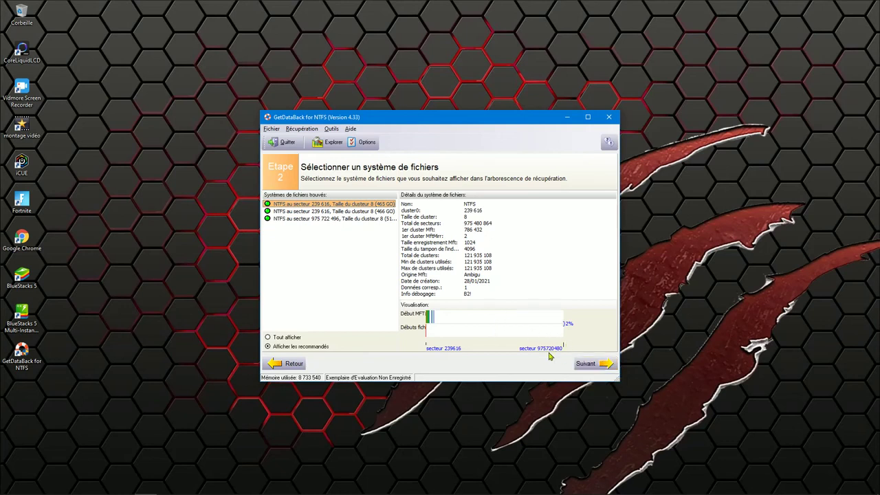
Load the recovery tree of the 465 GO NTFS file system at sector 239 616 and examine its recoverable folders
{"action": "left_click", "coordinate": [583, 367]}
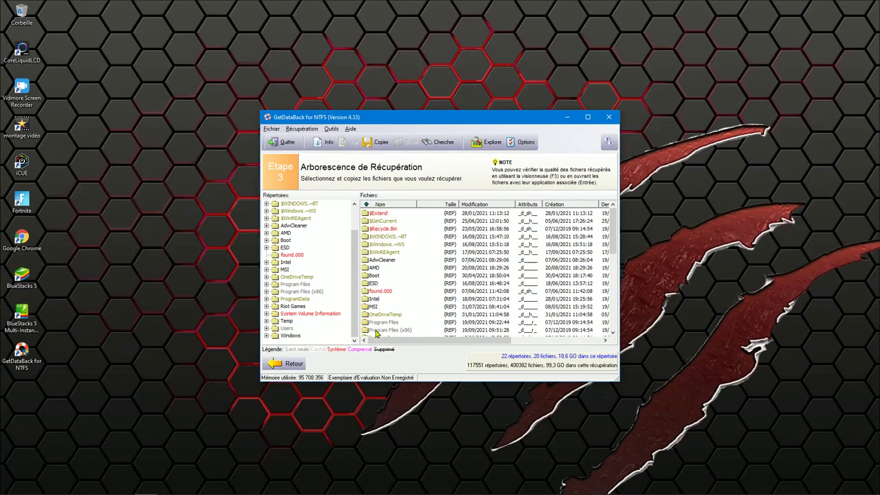
{"action": "scroll", "coordinate": [353, 333], "scroll_direction": "up", "scroll_amount": 2}
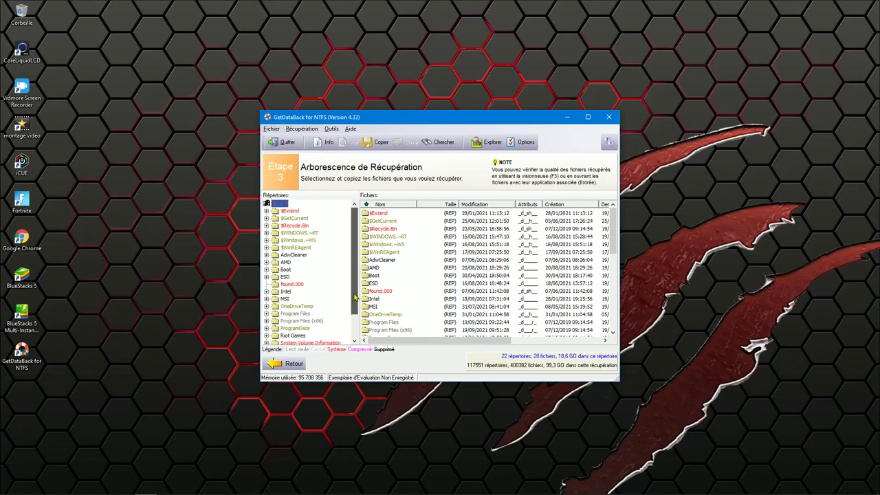
{"action": "left_click_drag", "start_coordinate": [611, 247], "coordinate": [596, 235]}
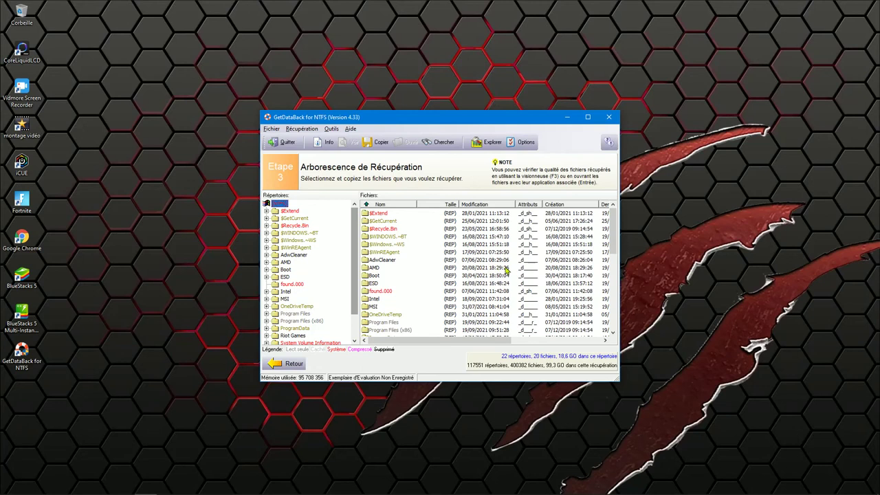
{"action": "left_click", "coordinate": [375, 308]}
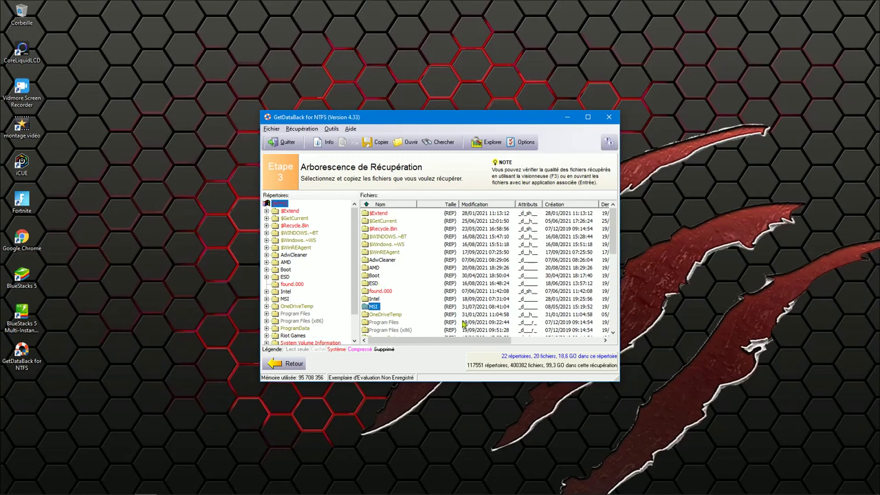
{"action": "left_click", "coordinate": [582, 489]}
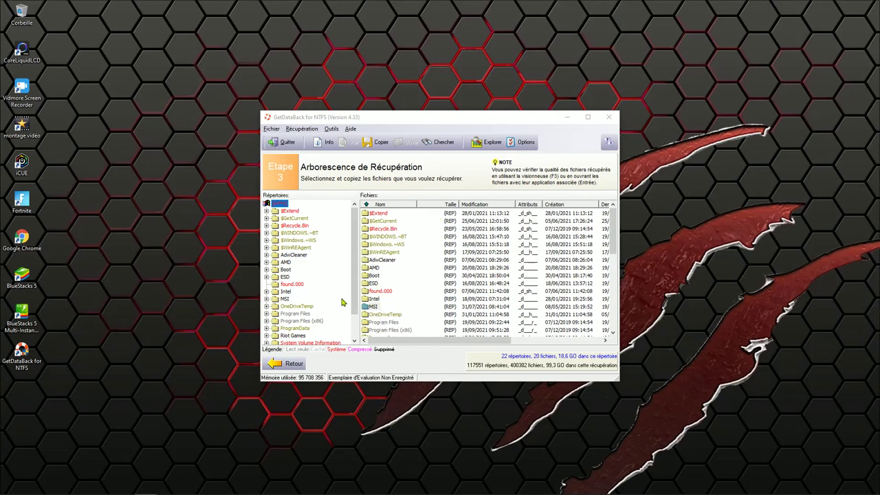
{"action": "left_click_drag", "start_coordinate": [352, 313], "coordinate": [352, 335]}
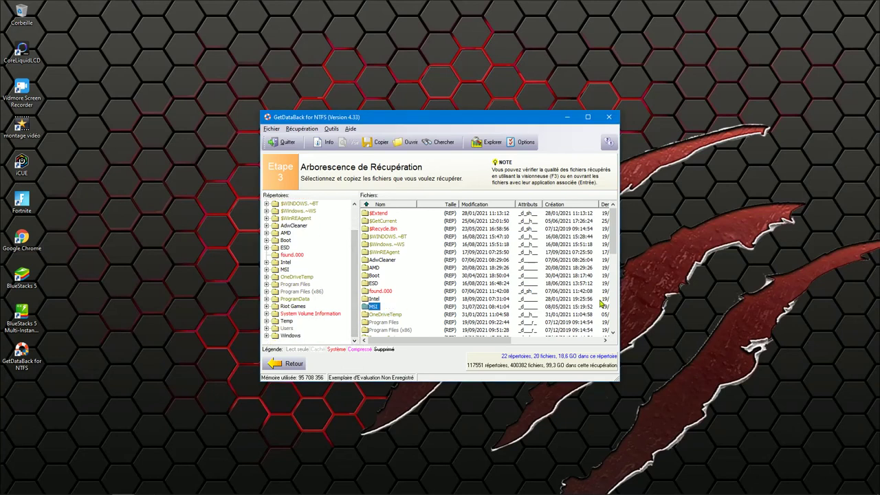
{"action": "mouse_move", "coordinate": [618, 257]}
{"action": "left_mouse_down"}
{"action": "mouse_move", "coordinate": [611, 320]}
{"action": "mouse_move", "coordinate": [611, 255]}
{"action": "left_mouse_up"}
Quit GetDataBack for NTFS
{"action": "left_click", "coordinate": [615, 118]}
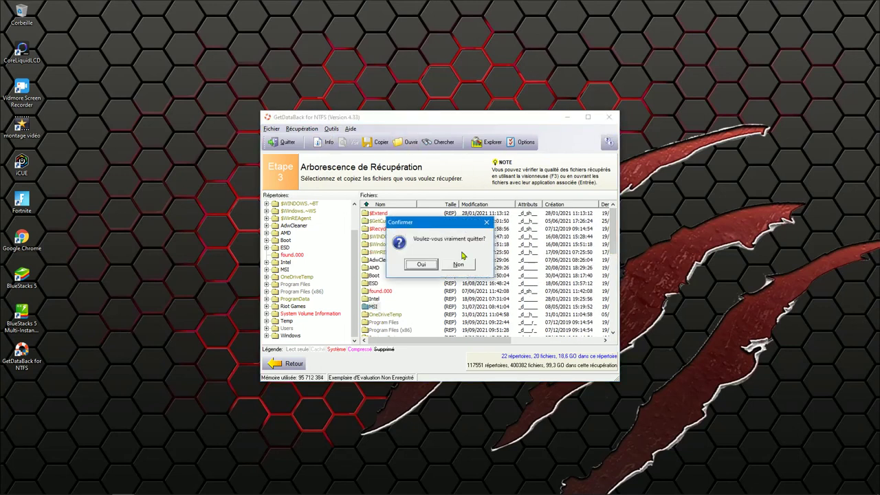
{"action": "left_click", "coordinate": [433, 267]}
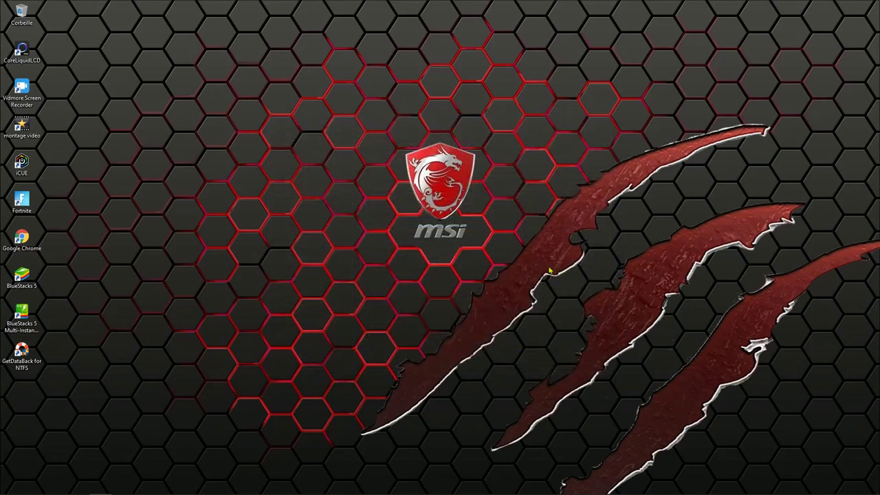